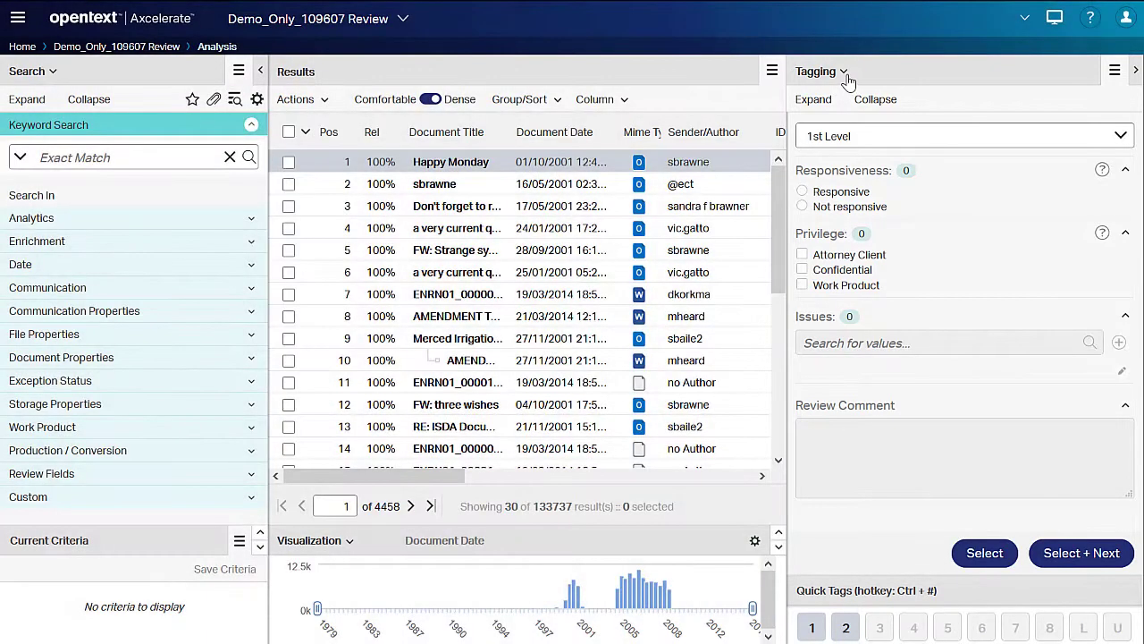
Step: Switch the review panel from Tagging to Foldering to show the Workspace folder tree
click(845, 77)
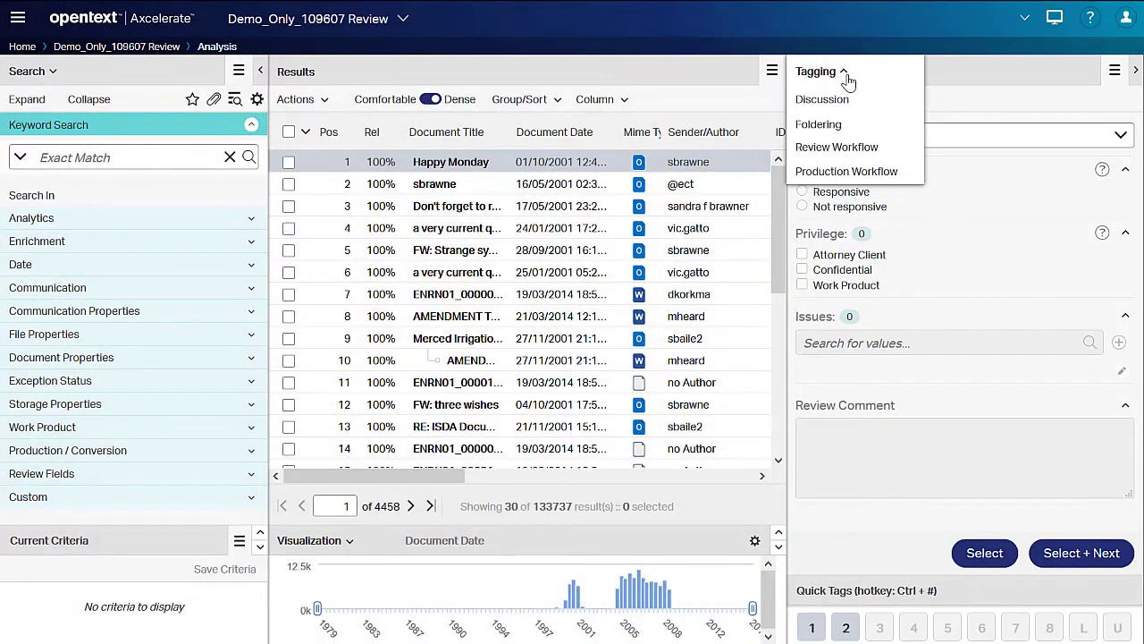
click(840, 127)
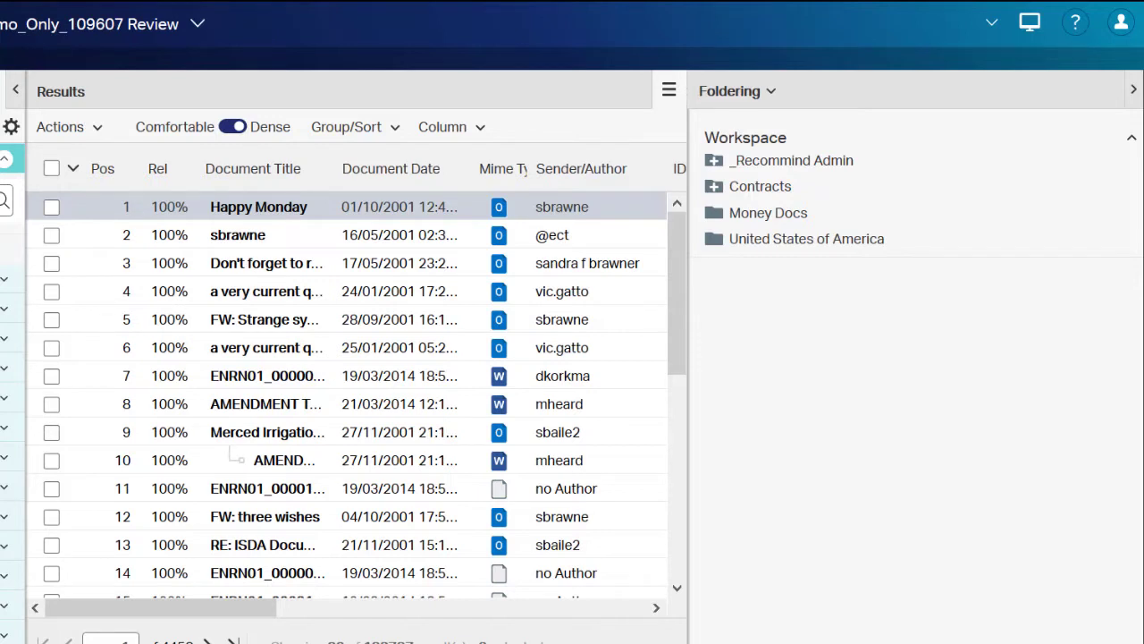
Step: Create a top-level Workspace folder named 'Exhibits'
click(1102, 140)
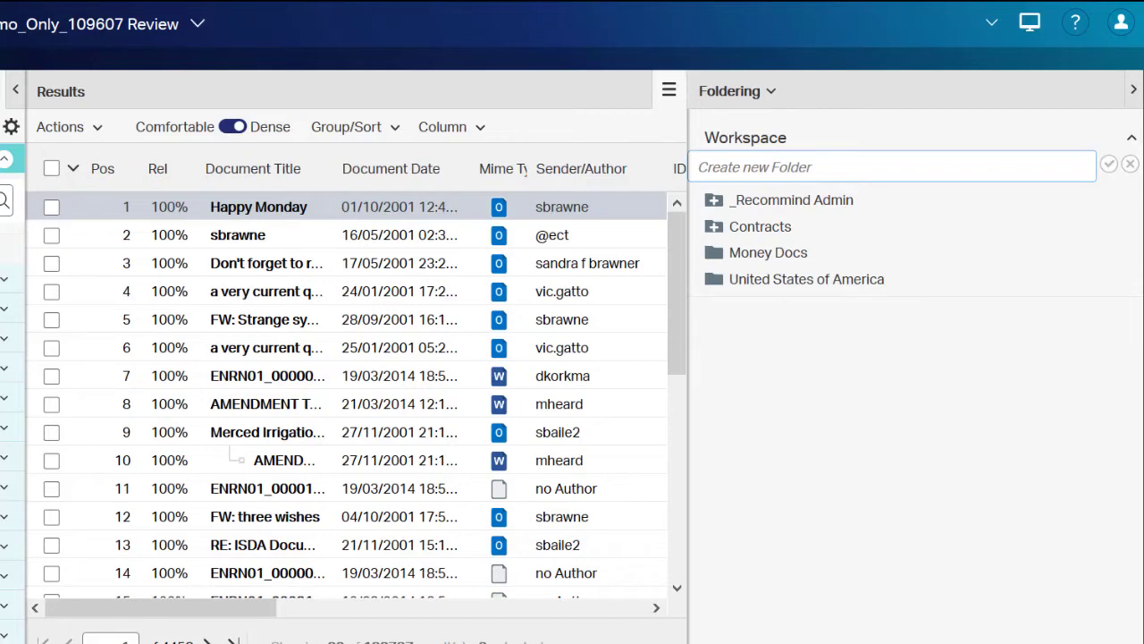
text(Exhibits)
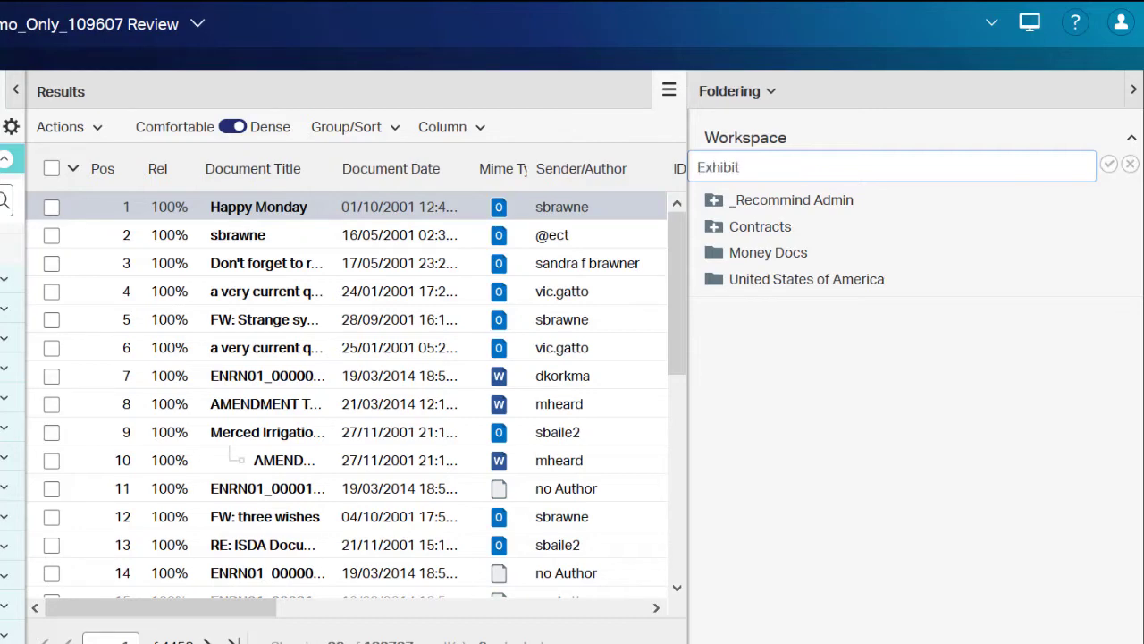
click(1111, 165)
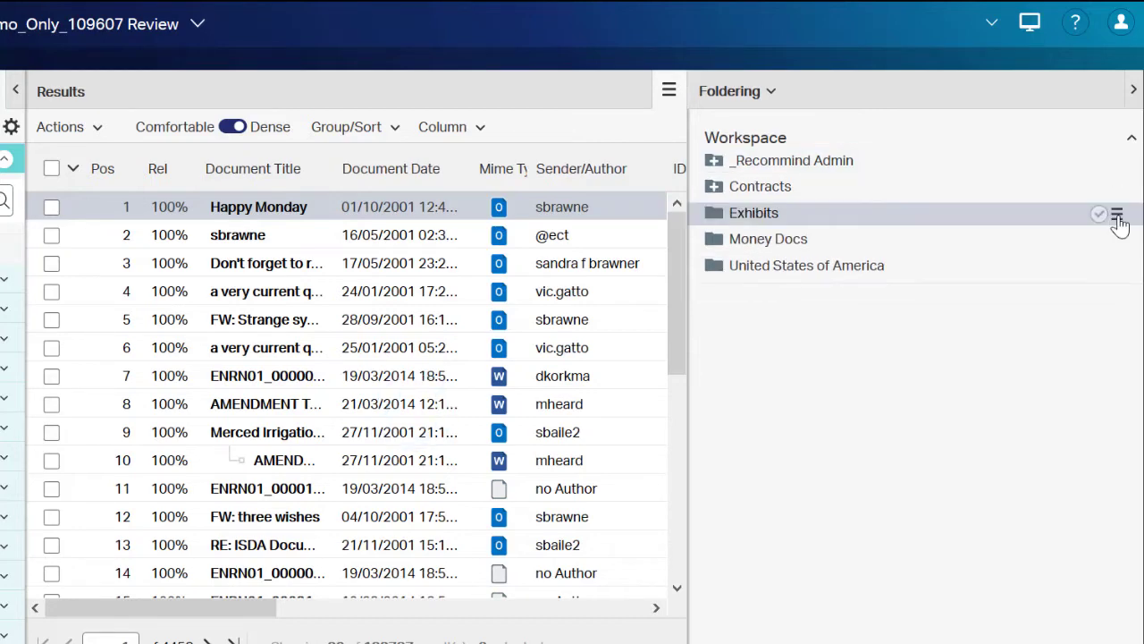
Step: Add a sub-folder under Exhibits, pasting in the name for the person's exhibits
click(1117, 216)
click(1091, 307)
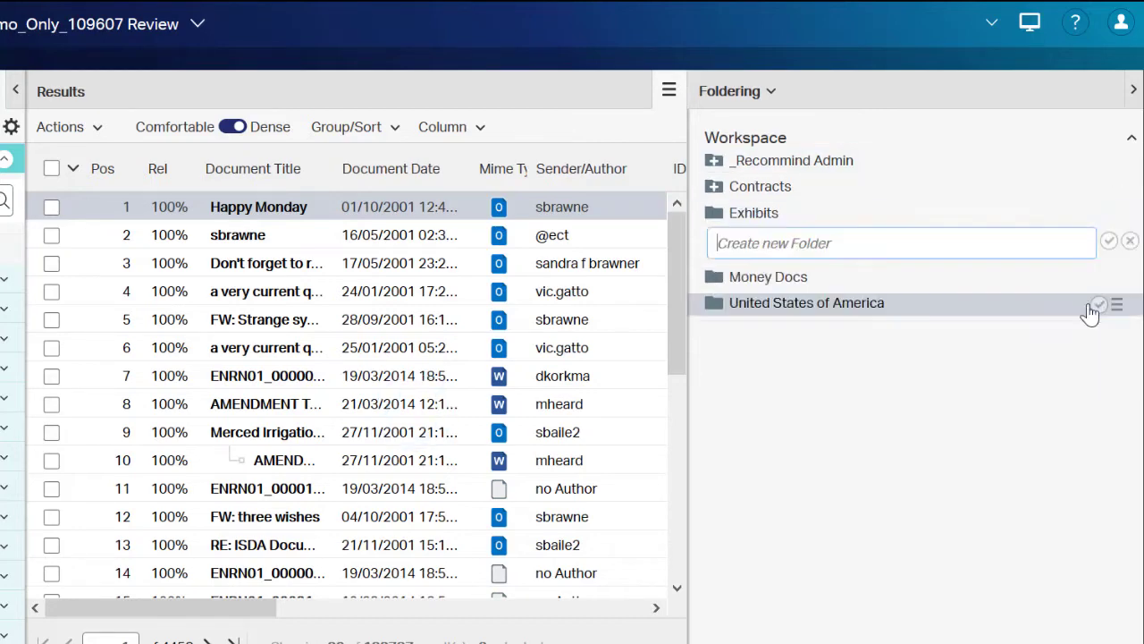
text(Bob Smith Exhibits)
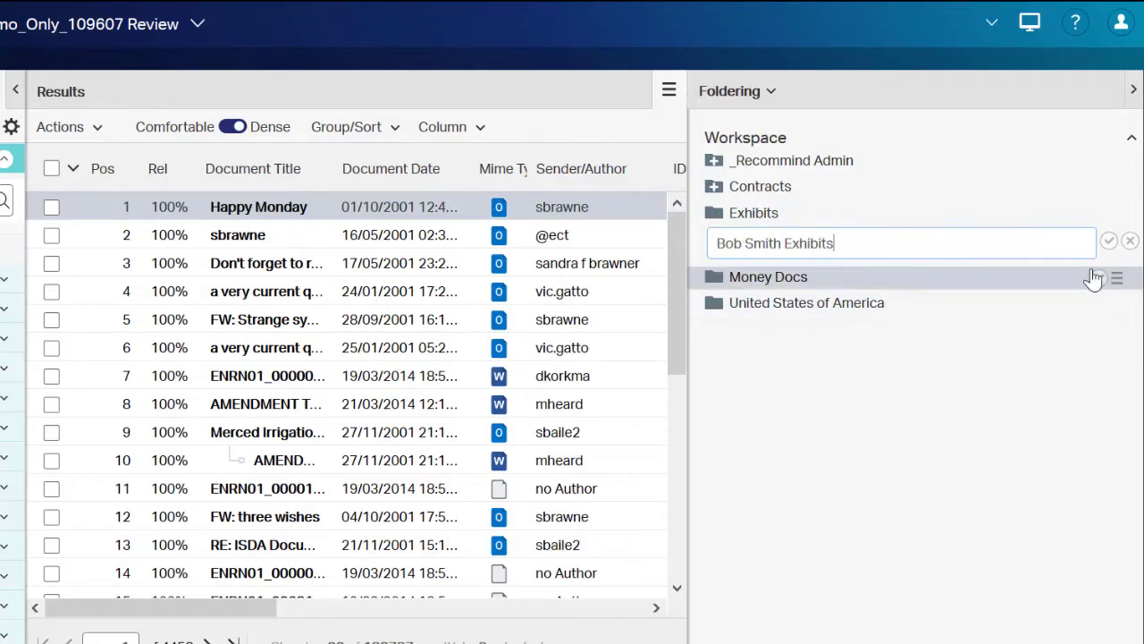
click(1109, 241)
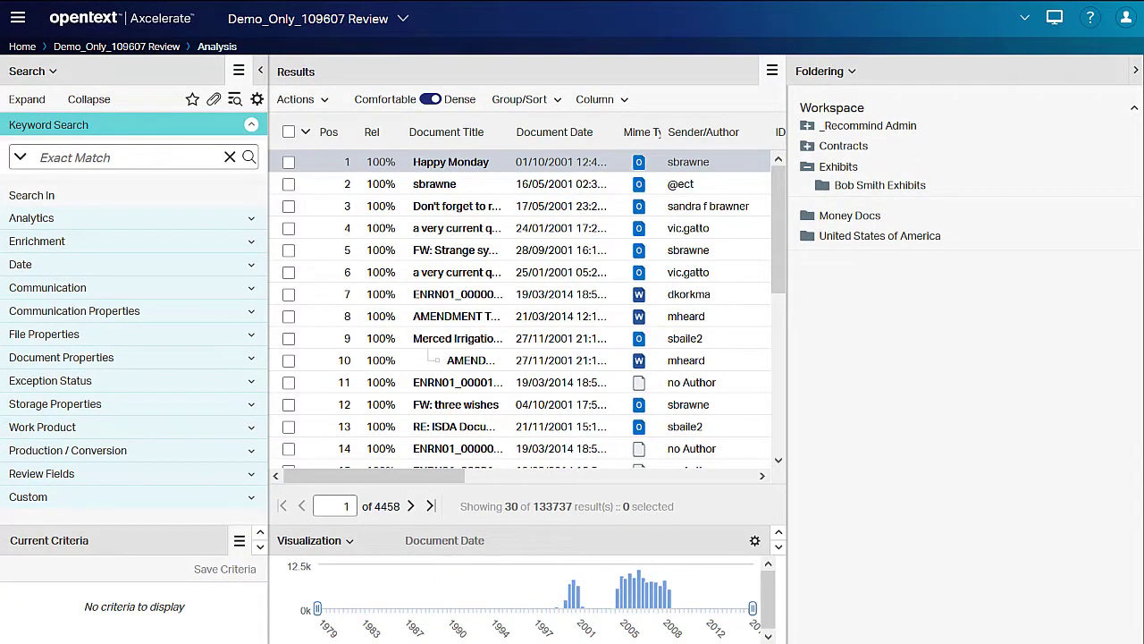
Step: Select the first three result documents and switch the panel back to Foldering
click(288, 162)
click(289, 185)
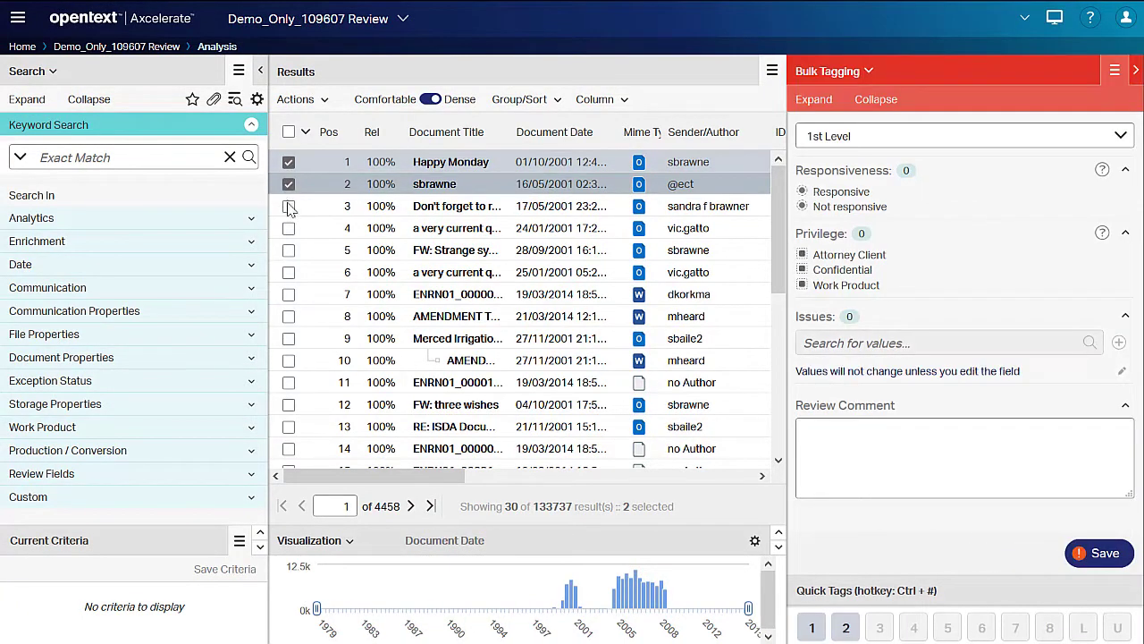
click(289, 205)
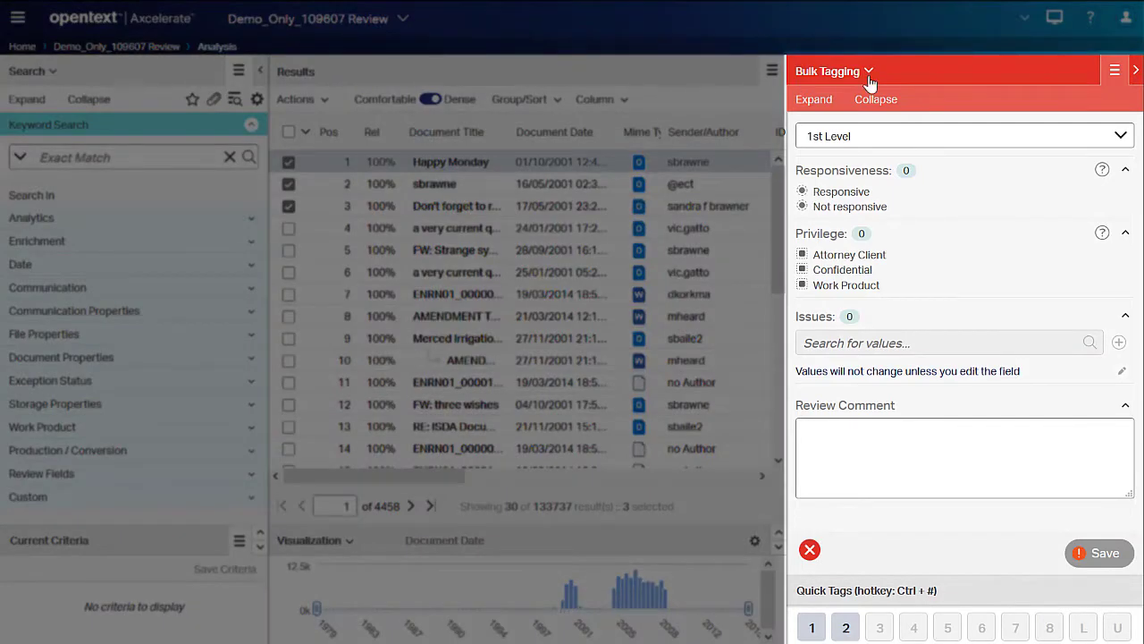
click(867, 72)
click(819, 124)
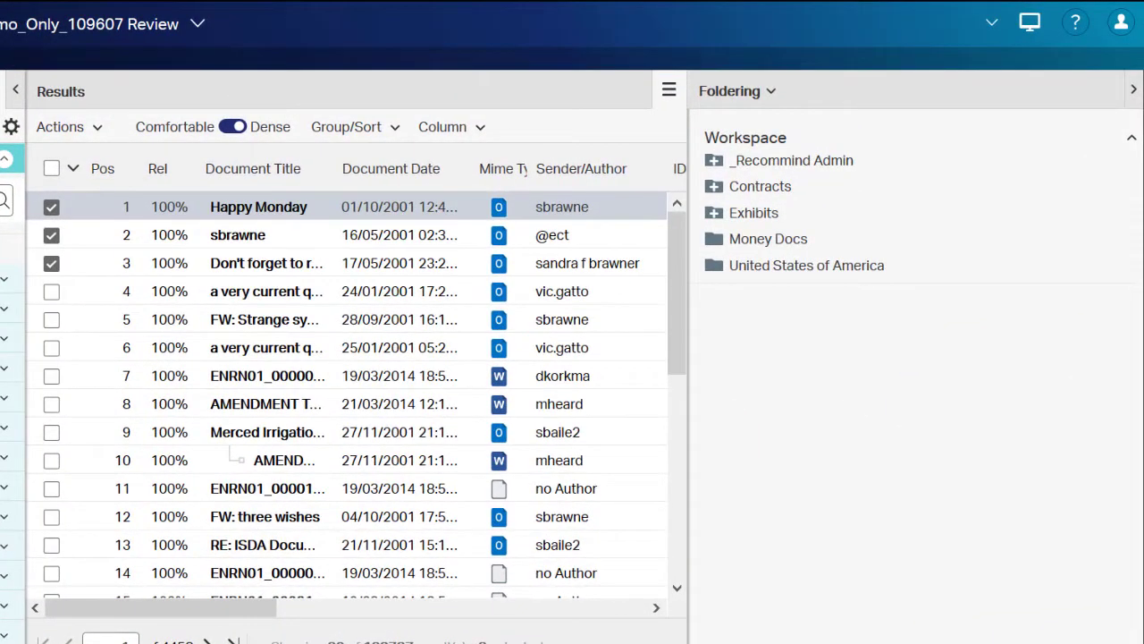
Step: Add the three marked documents to the exhibits sub-folder under Exhibits, then filter results by it
click(714, 213)
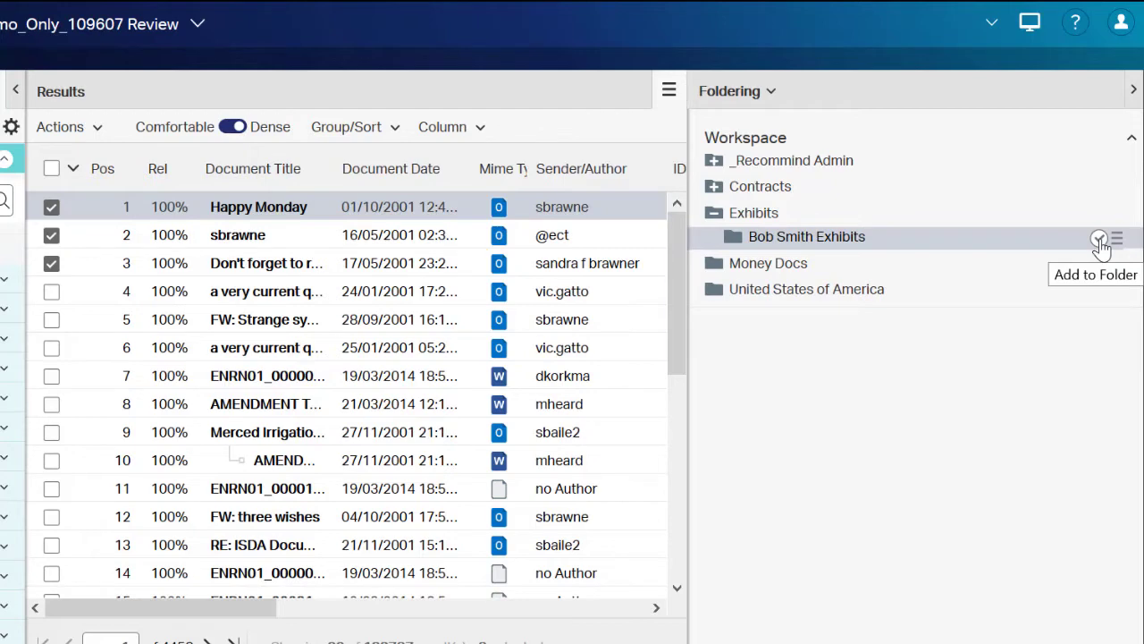
click(1117, 242)
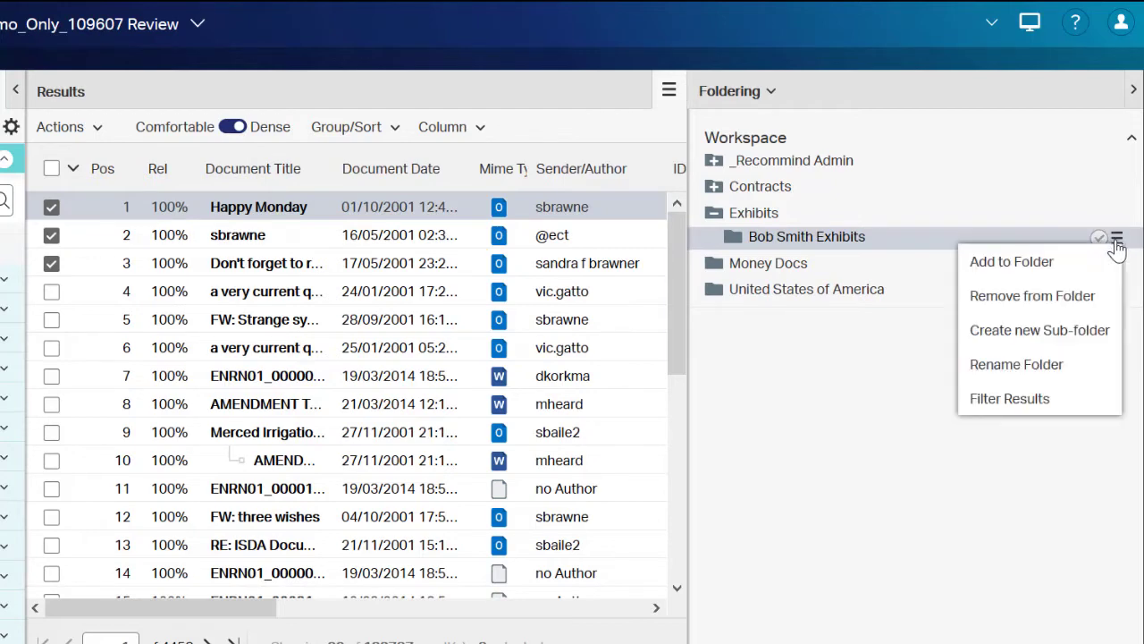
click(1079, 271)
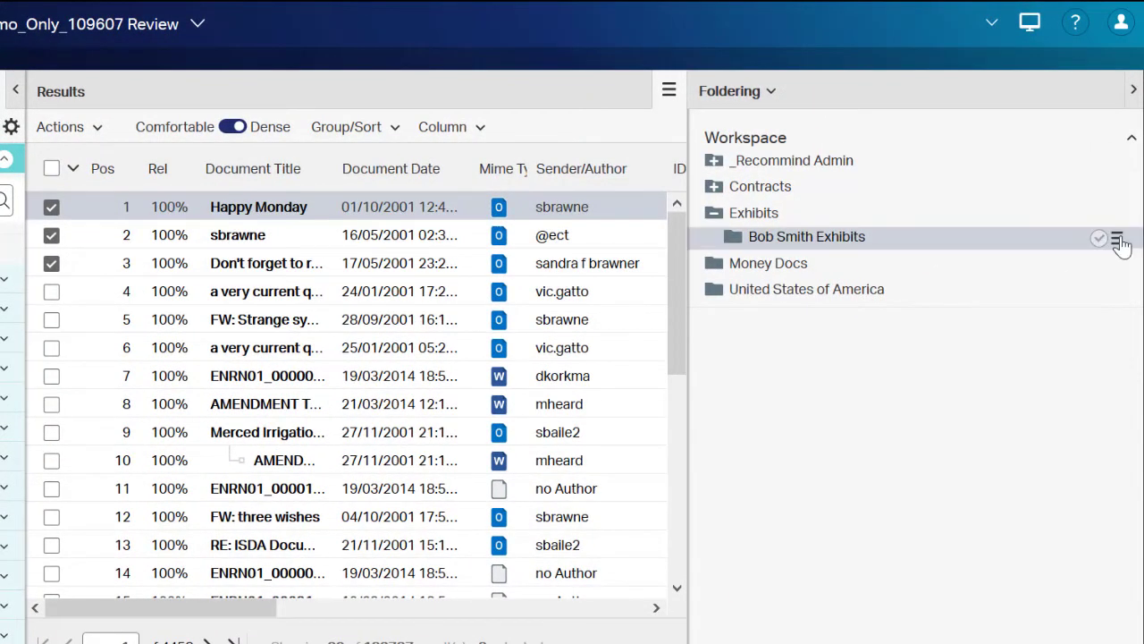
click(1118, 240)
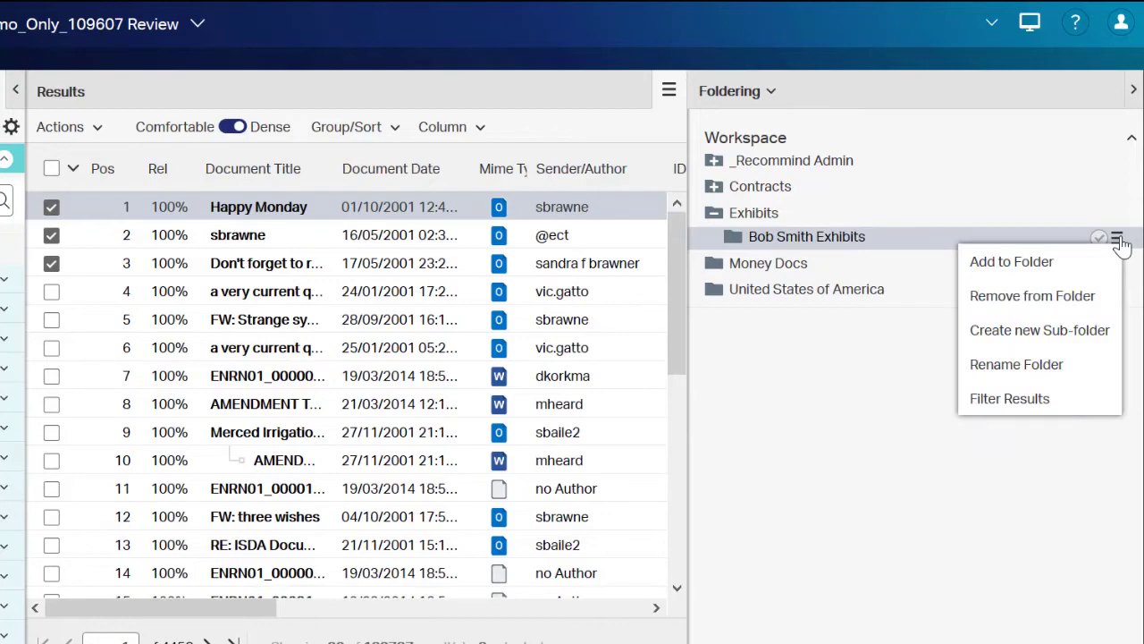
click(1048, 407)
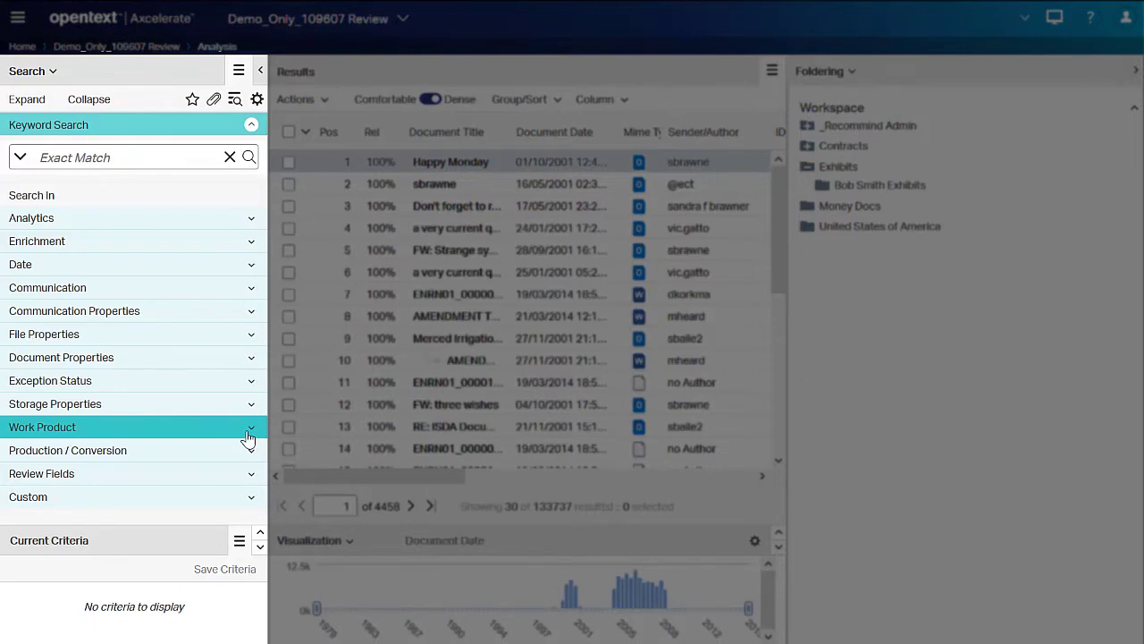
Step: Apply a Work Product Workspace filter for the person's exhibits sub-folder, leaving 3 documents
click(249, 437)
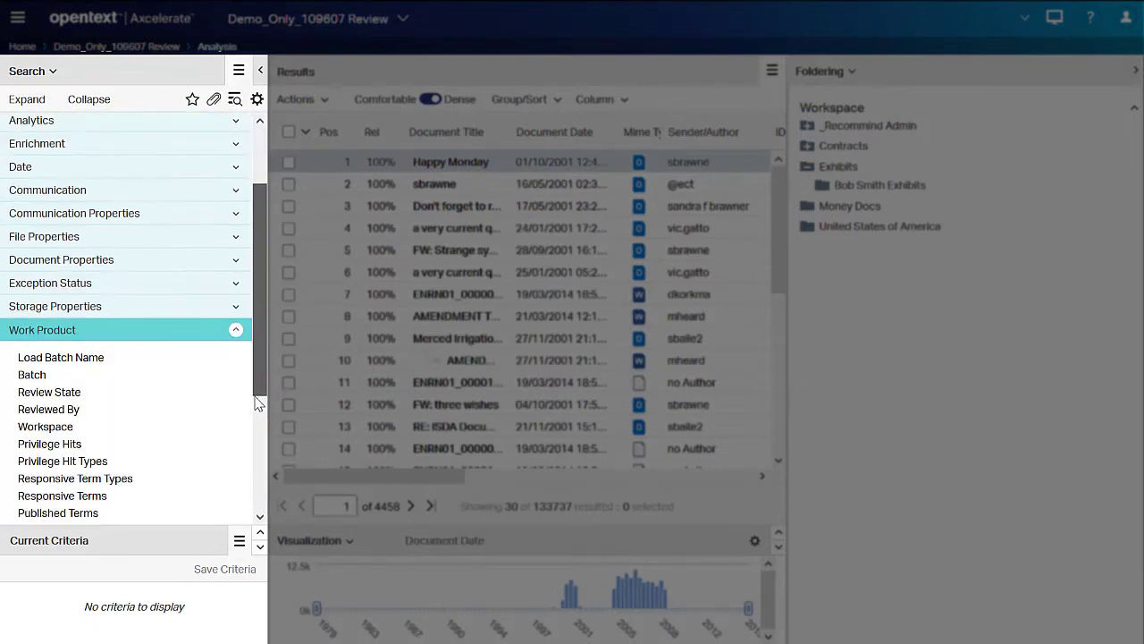
scroll(251, 498, down, 1)
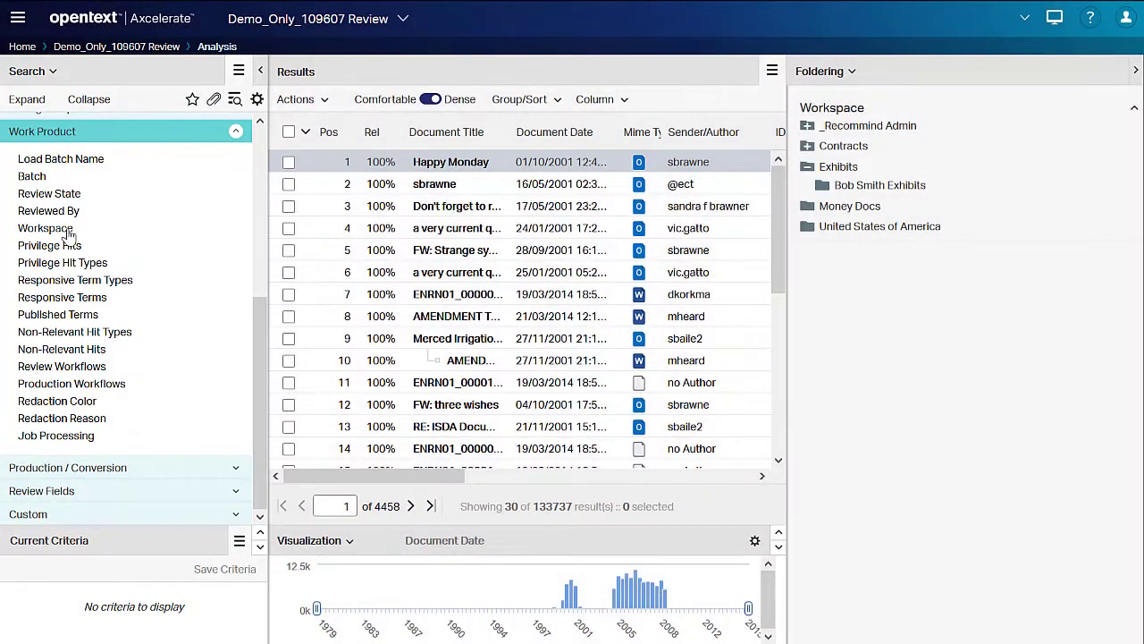
click(61, 229)
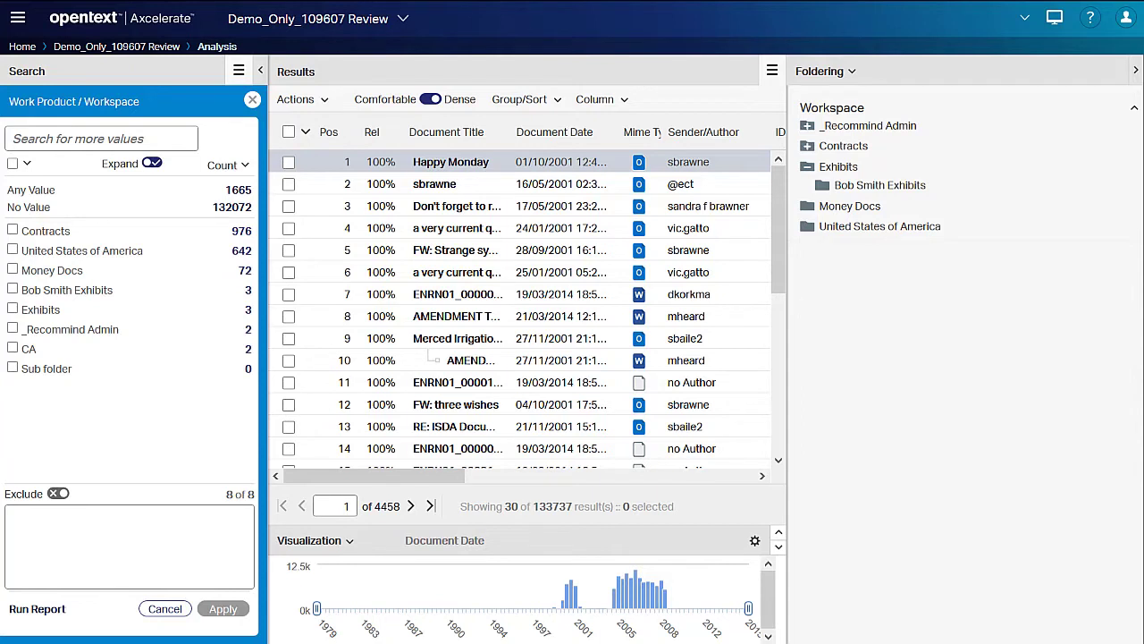
click(241, 166)
click(227, 184)
click(96, 136)
text(bob)
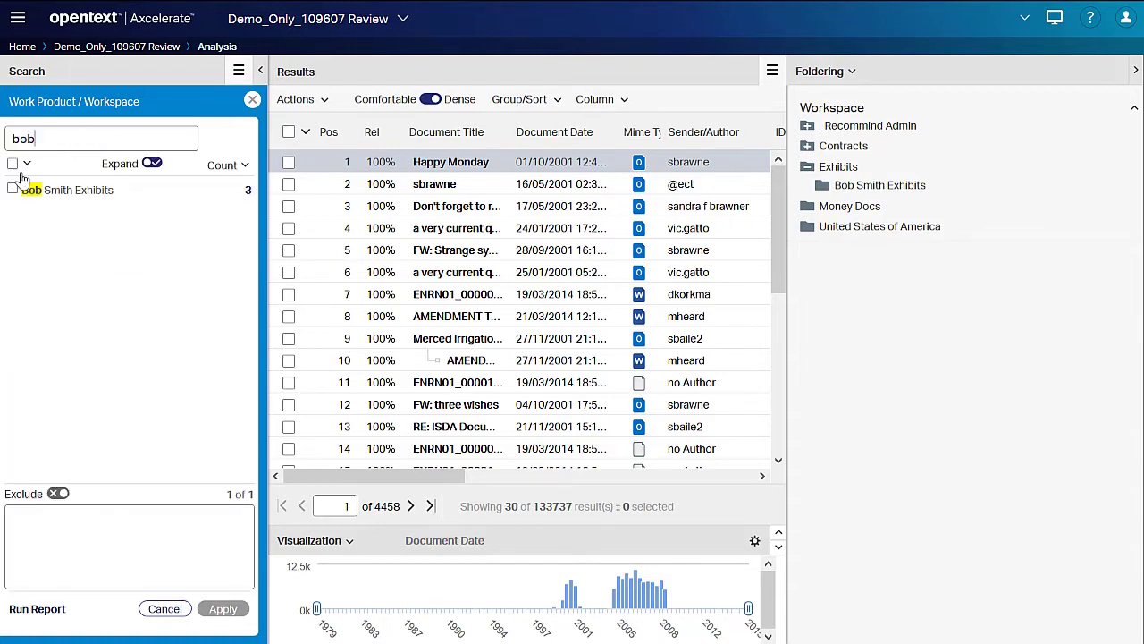
click(12, 188)
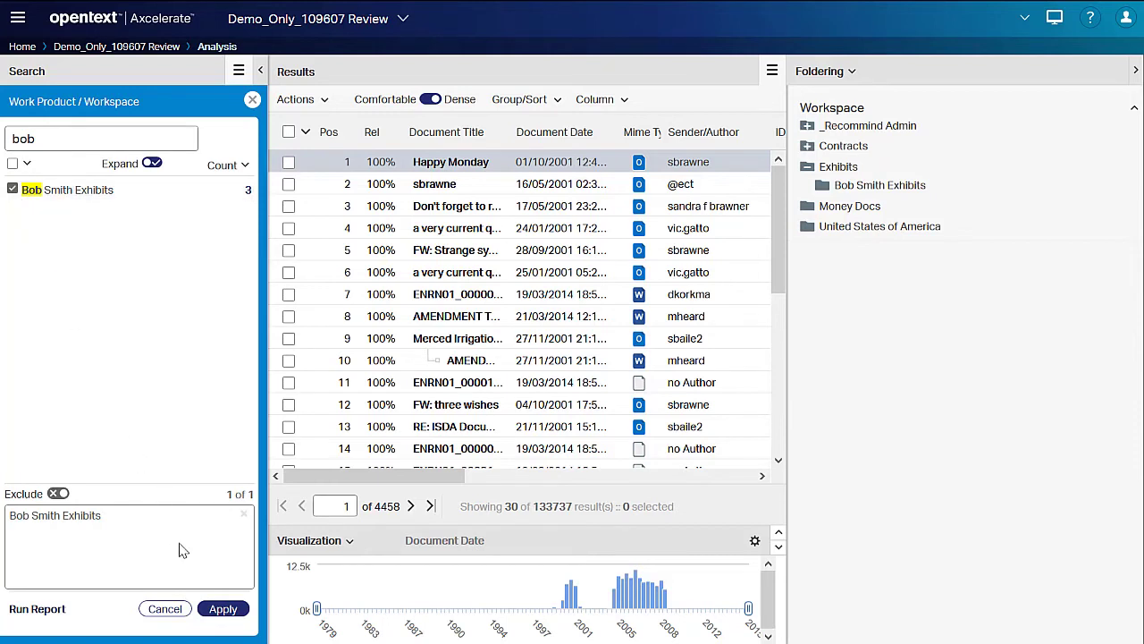
click(221, 610)
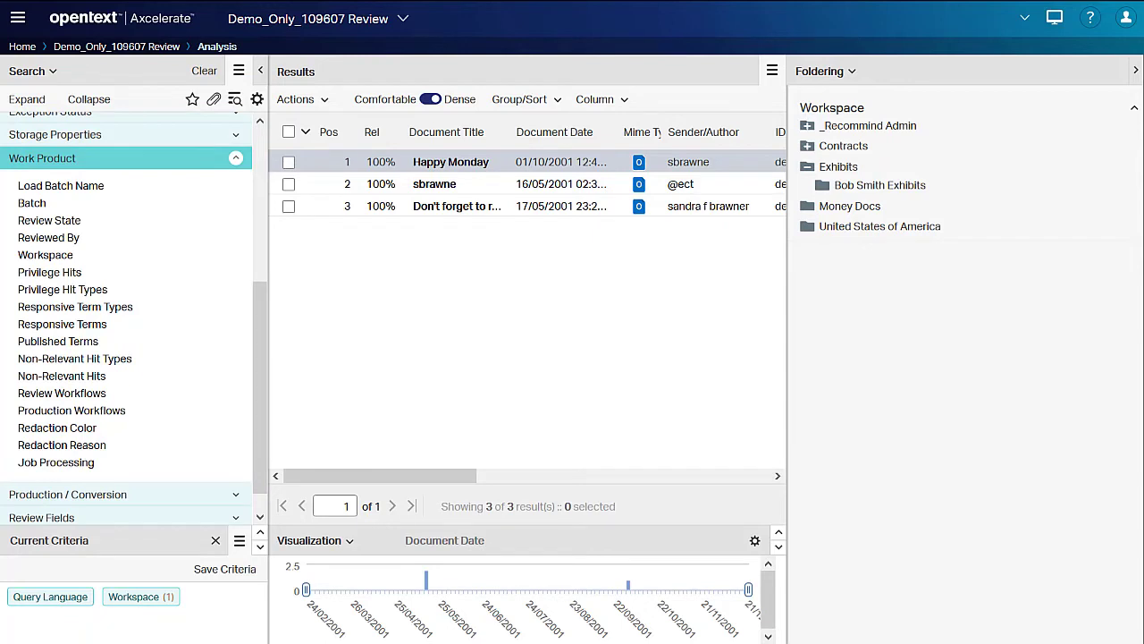
Step: Mark the Happy Monday document and bring up the exhibits sub-folder's action menu
click(287, 161)
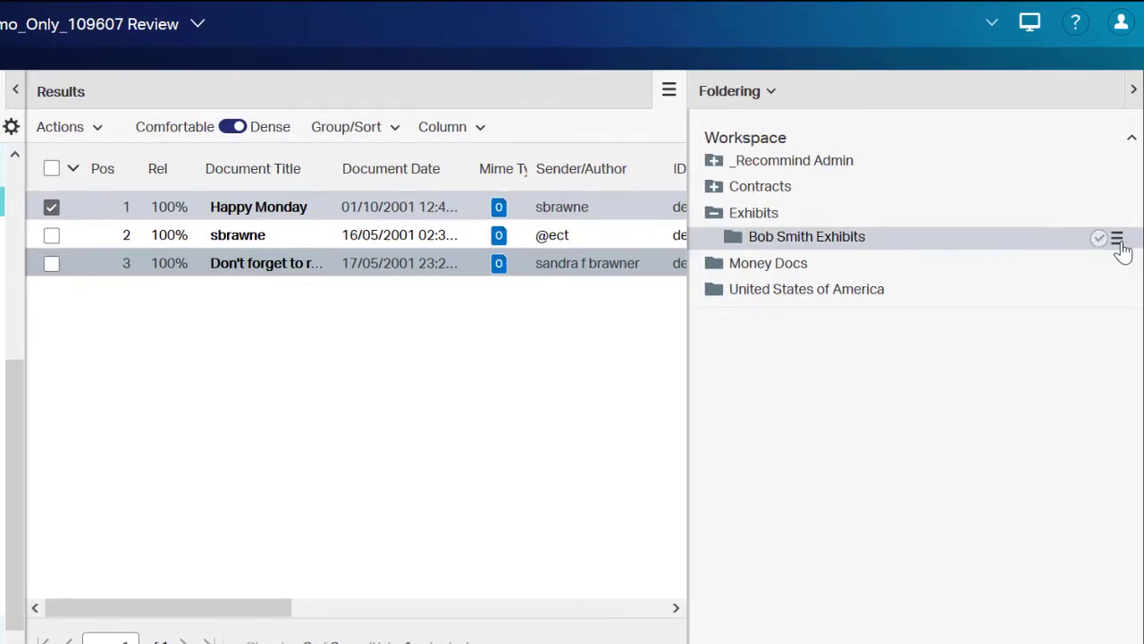
click(1117, 240)
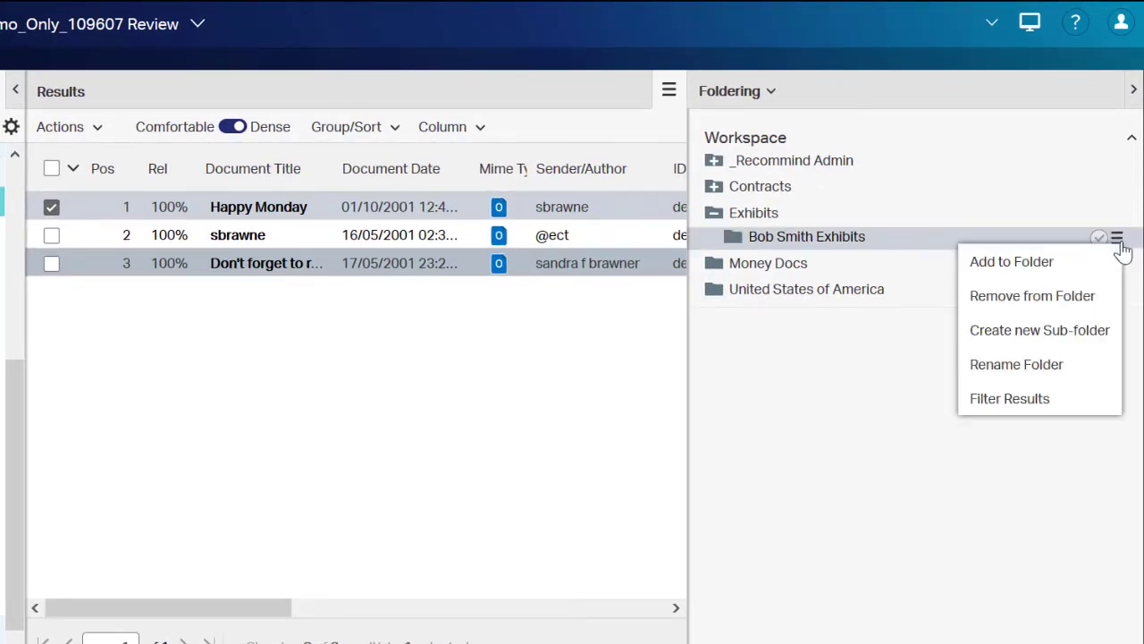